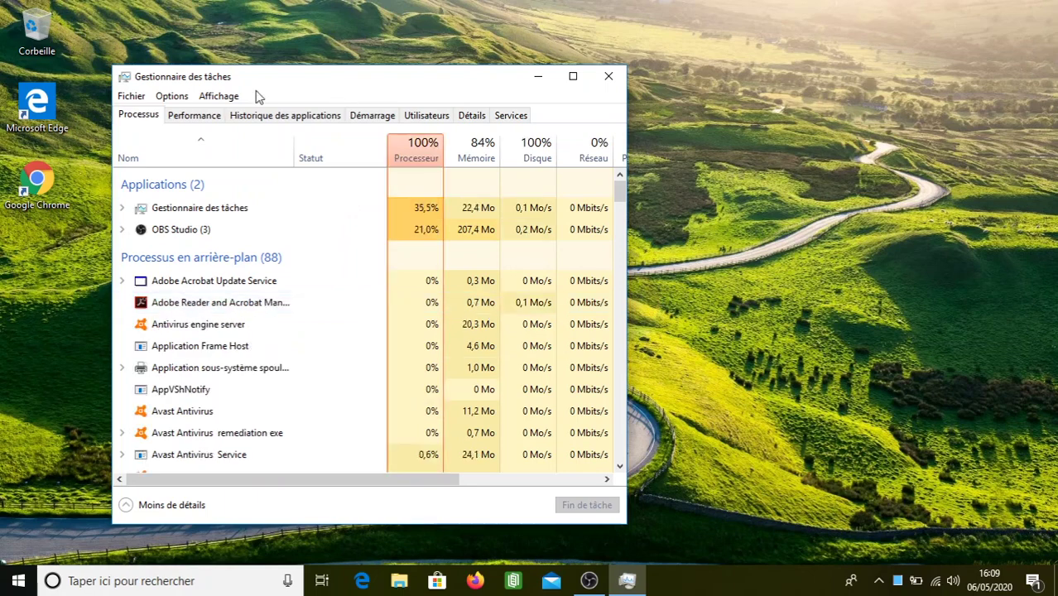
- Disable Microsoft OneDrive in Task Manager's list of startup programs and minimize the window
left_click(389, 120)
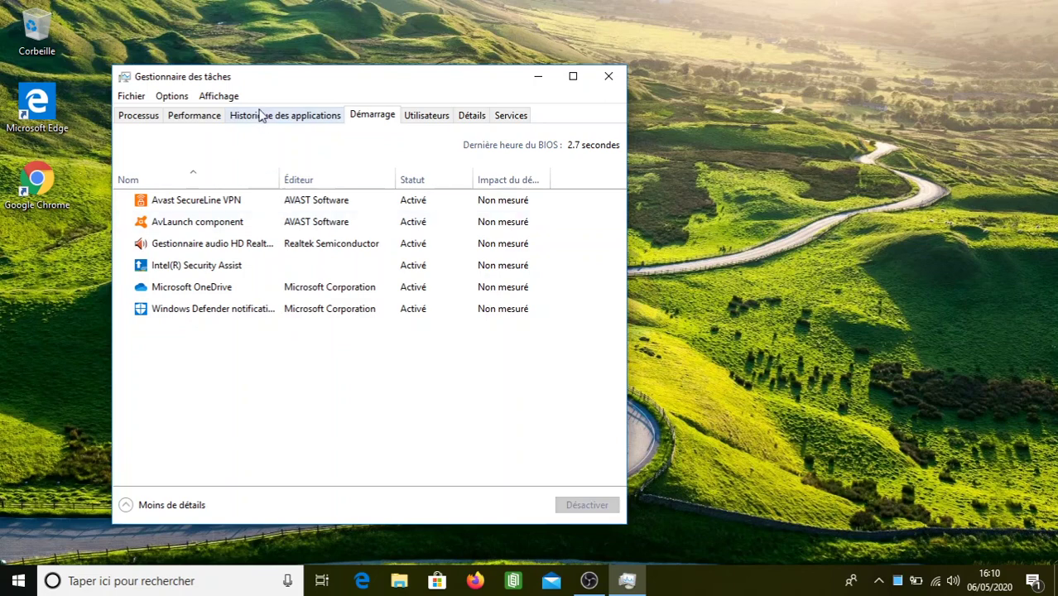
left_click(203, 293)
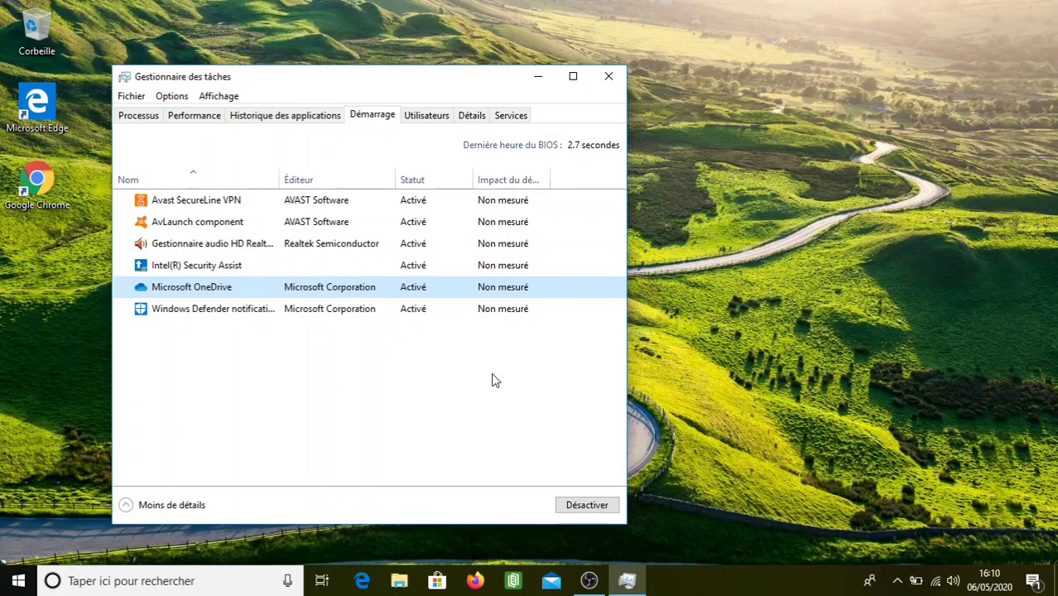
right_click(349, 292)
left_click(368, 296)
left_click(542, 77)
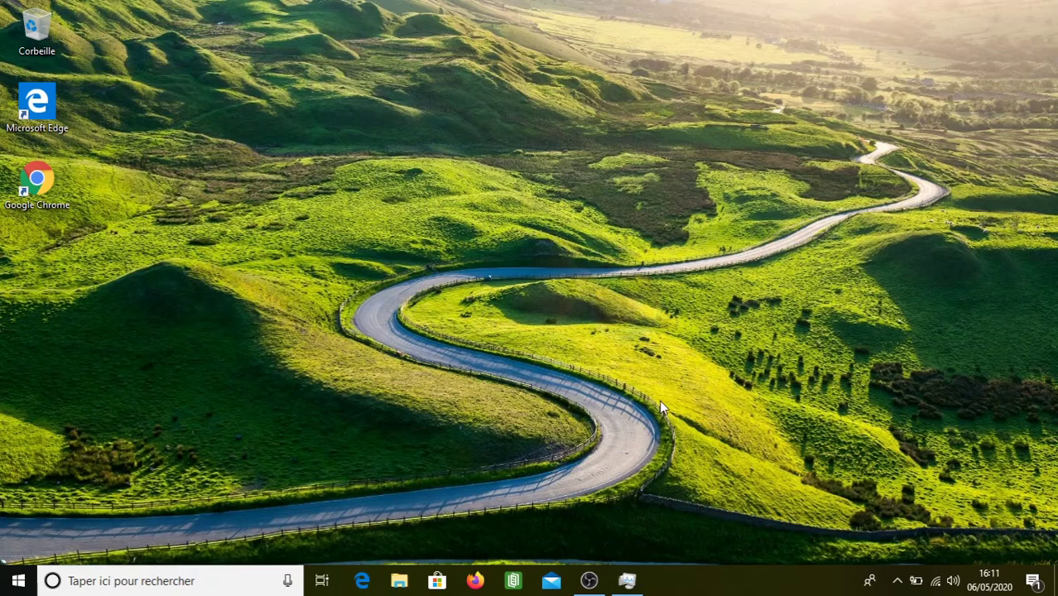
- Open the properties of the Acer (C:) drive from Ce PC and launch its disk cleanup
key("super+e")
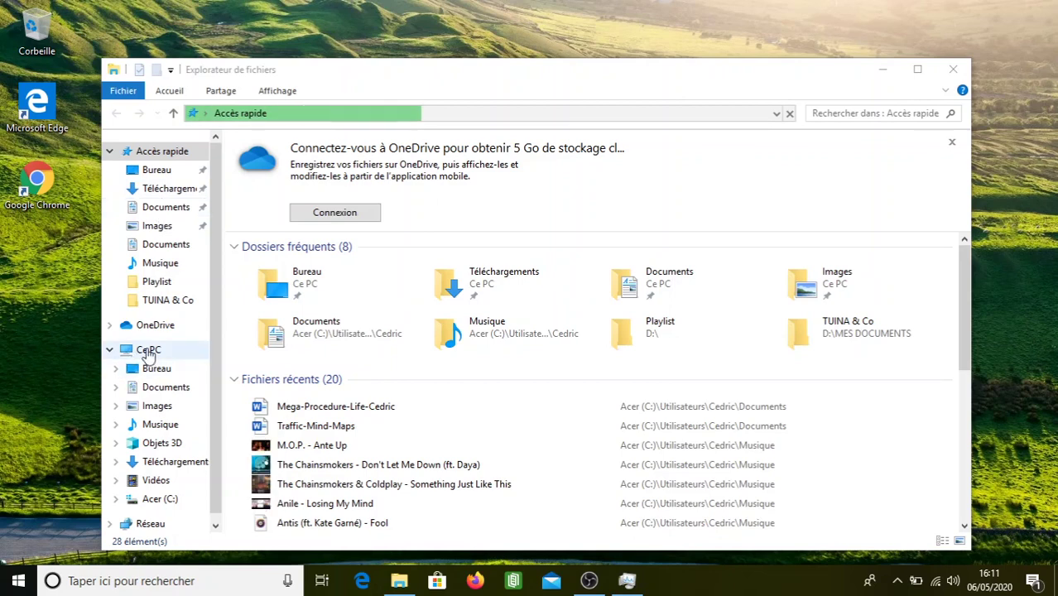
left_click(148, 352)
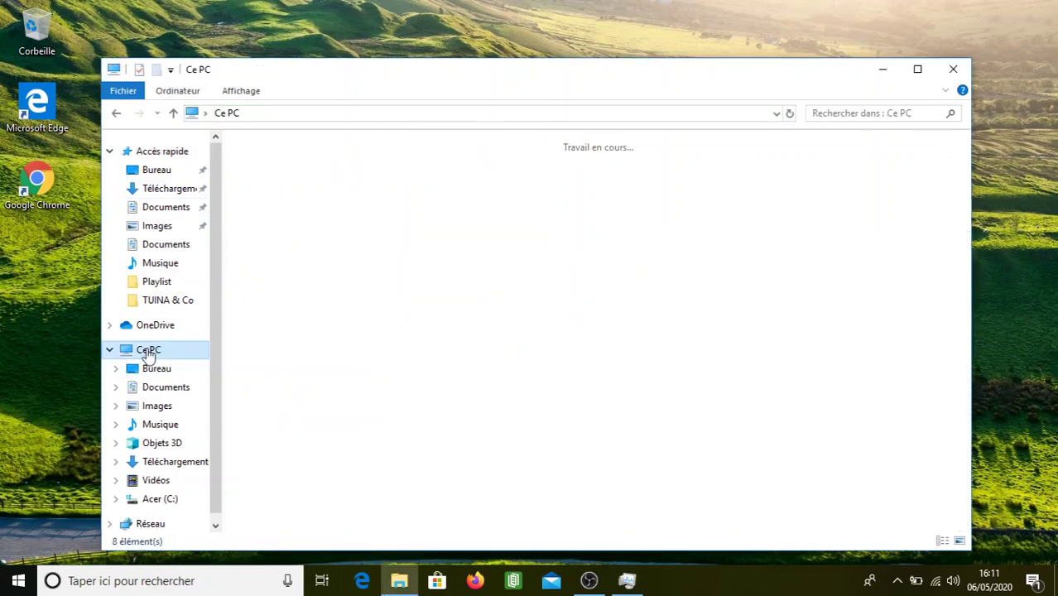
left_click(341, 343)
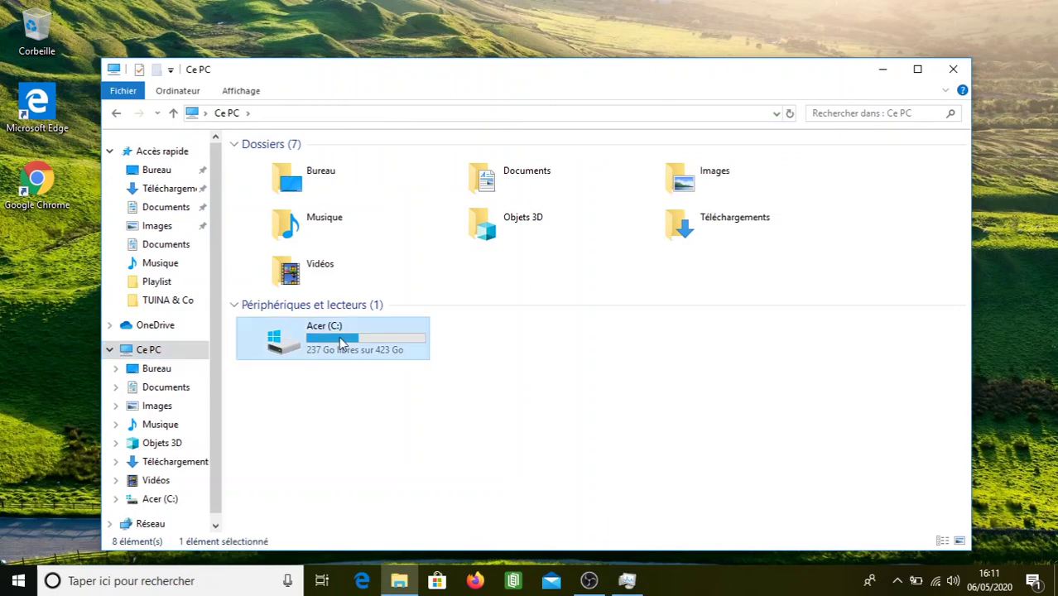
double_click(339, 336)
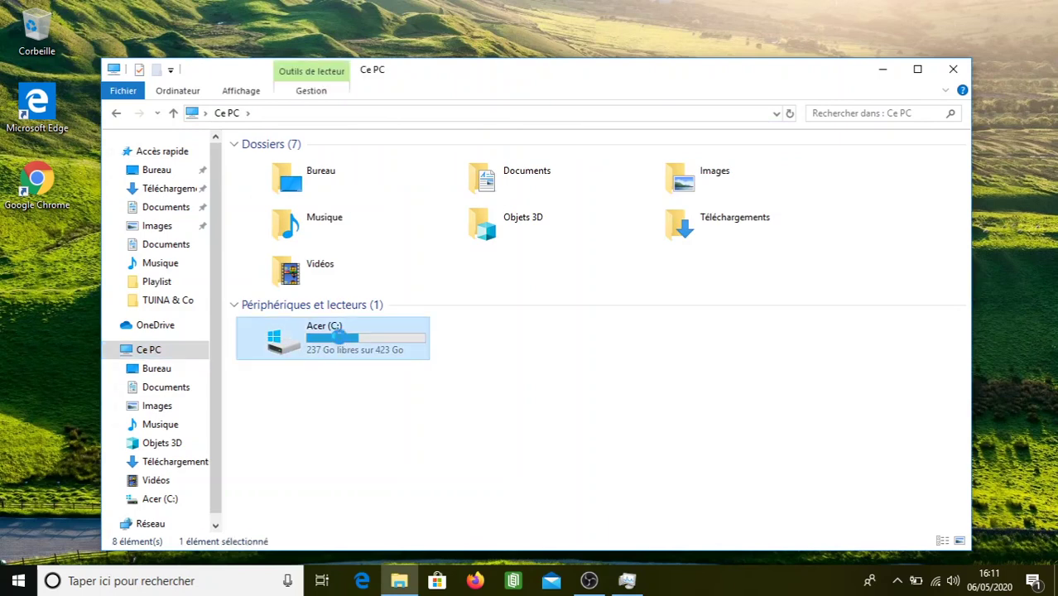
right_click(341, 336)
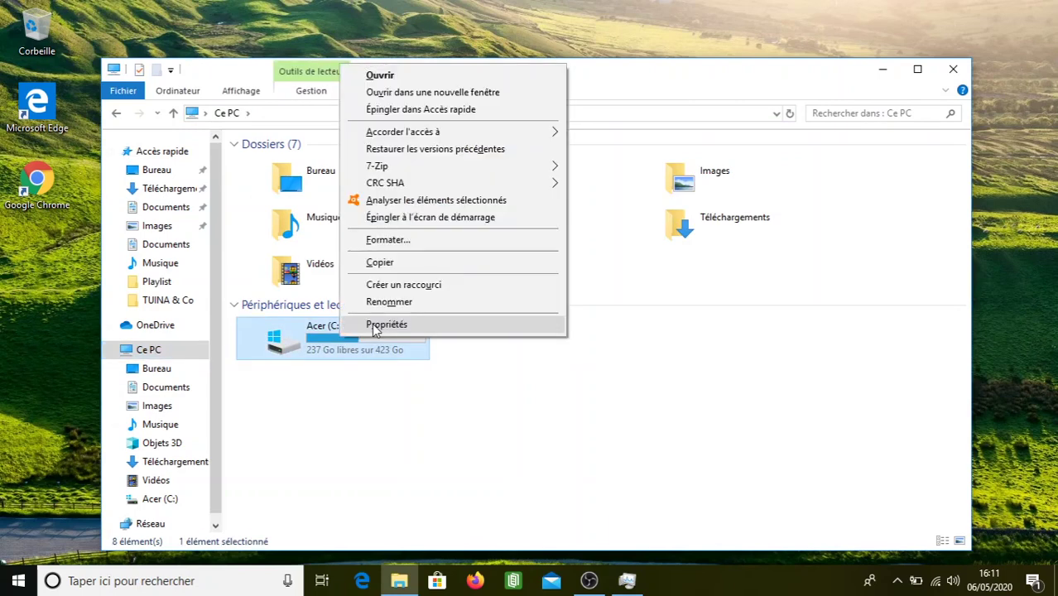
left_click(374, 325)
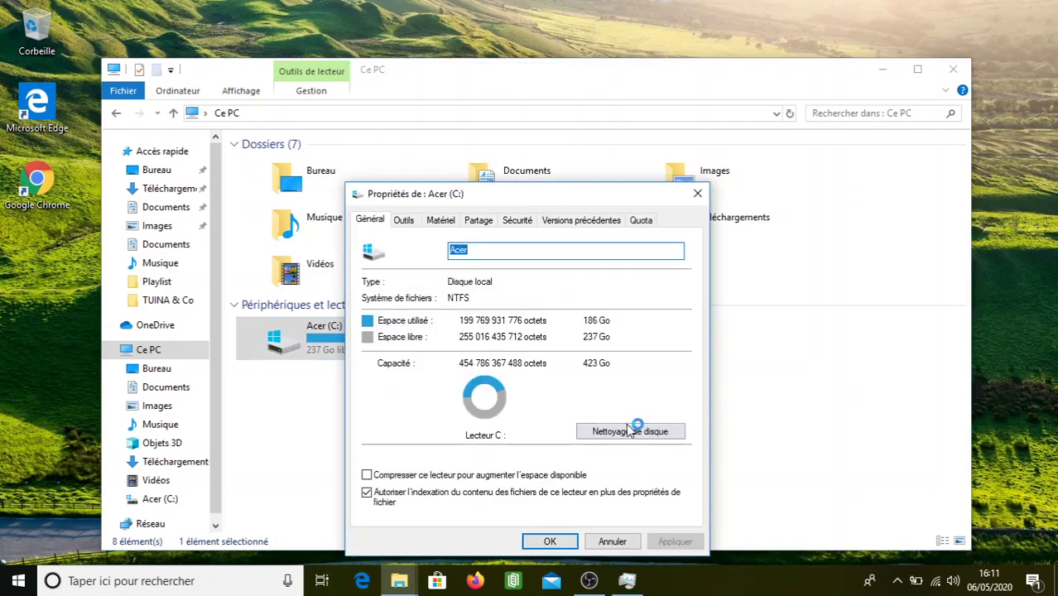
left_click(632, 432)
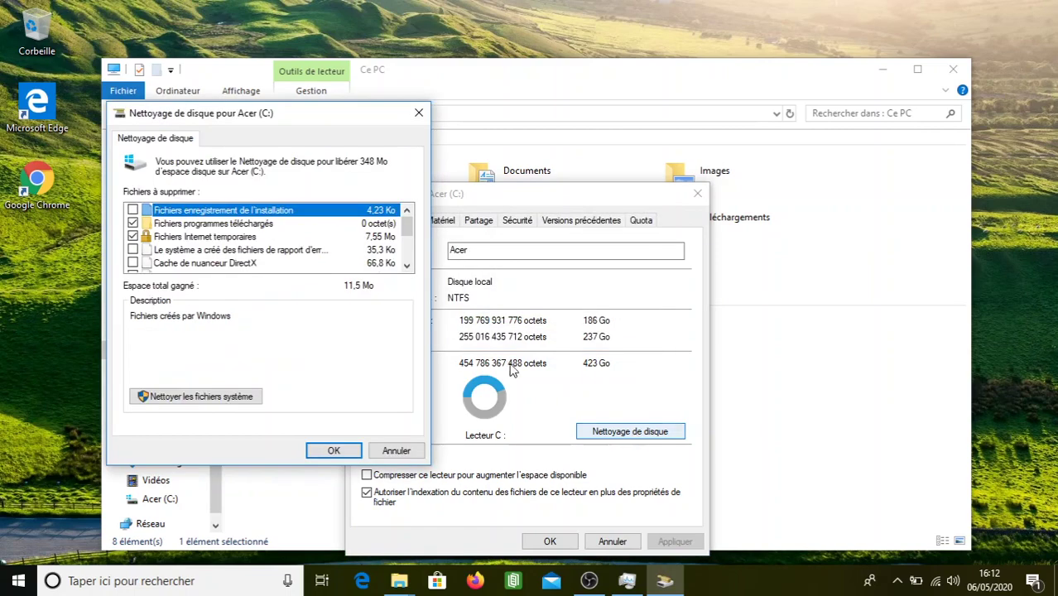
- Include Fichiers temporaires among the files to delete and start the system files cleanup scan for Acer (C:)
left_click_drag(407, 231, 207, 207)
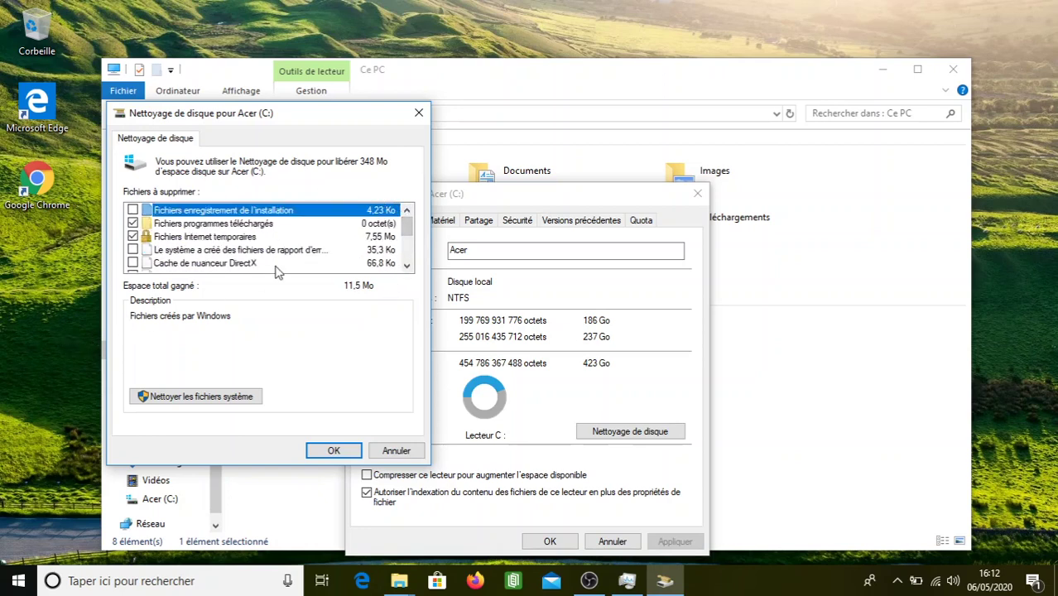
left_click_drag(407, 223, 407, 265)
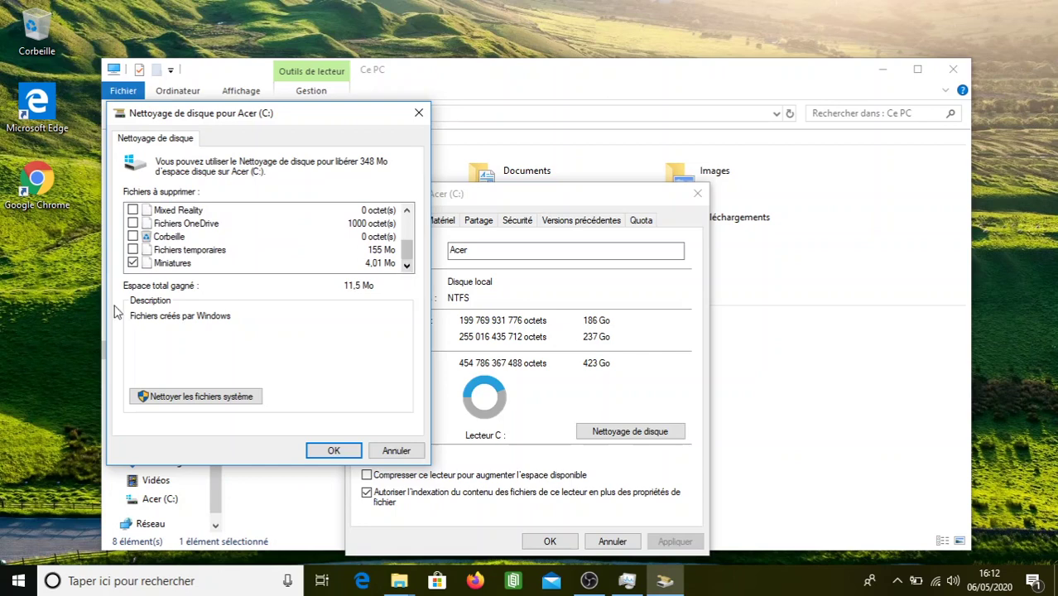
left_click(133, 250)
left_click_drag(407, 242, 407, 218)
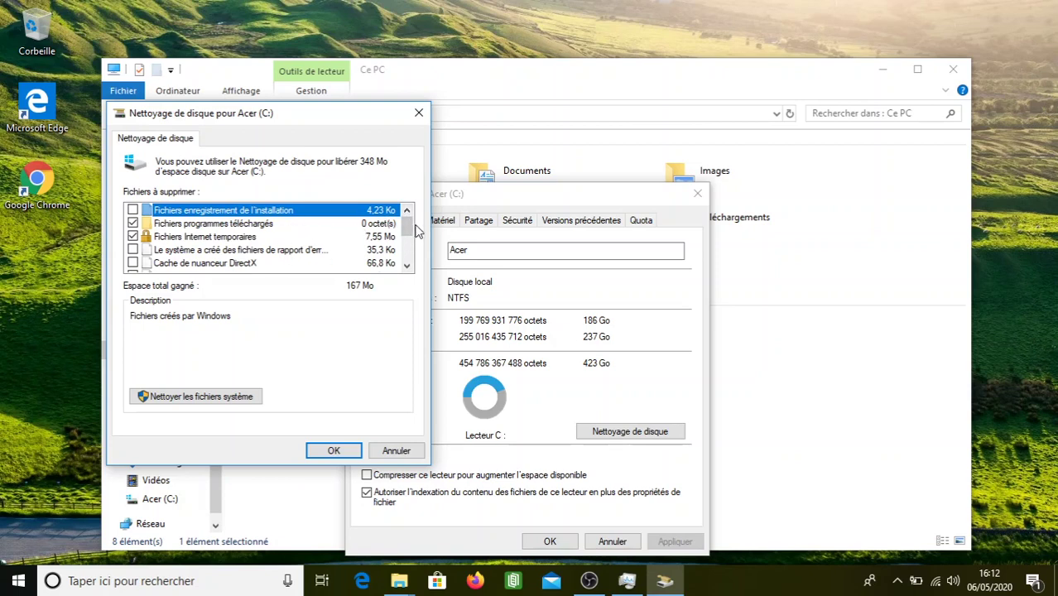
mouse_move(407, 227)
left_mouse_down()
mouse_move(407, 270)
mouse_move(405, 214)
left_mouse_up()
left_click(224, 401)
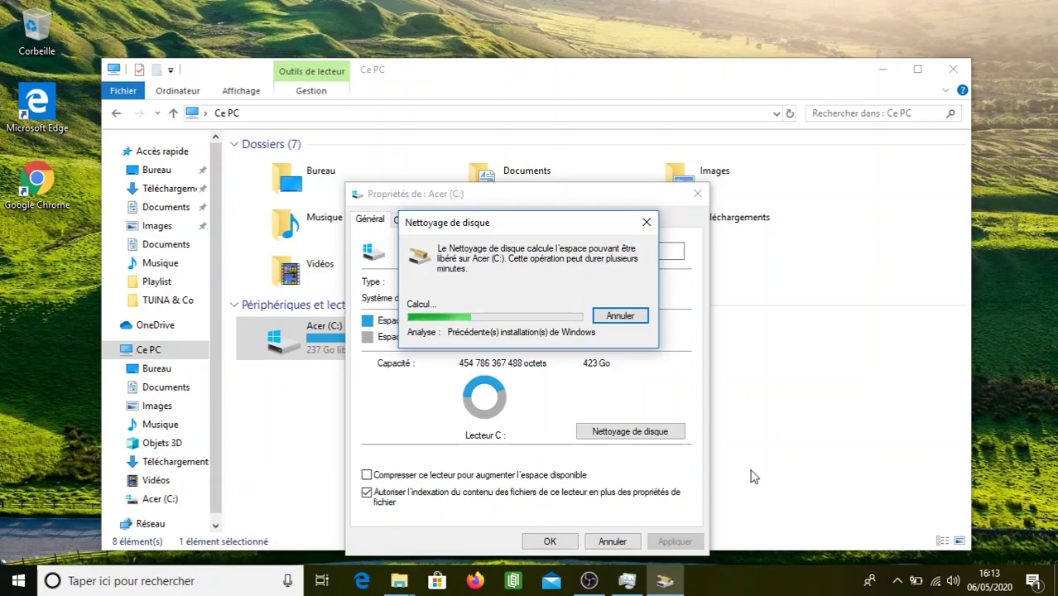
- Examine the uninstall option of 7-Zip 19.00 (x64) in the Windows settings for installed applications, and close the settings
left_click(13, 586)
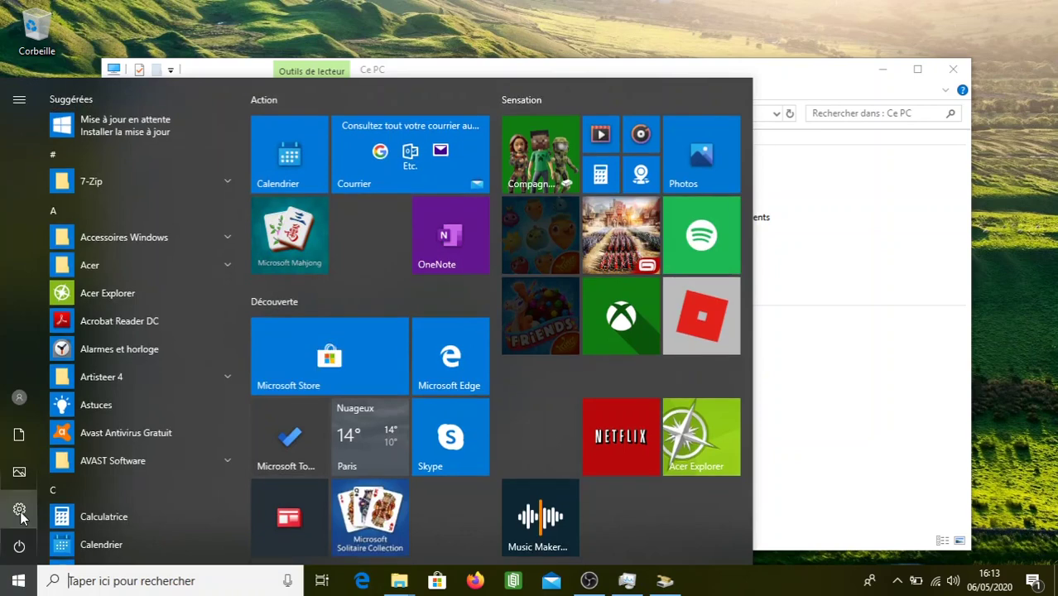
left_click(19, 510)
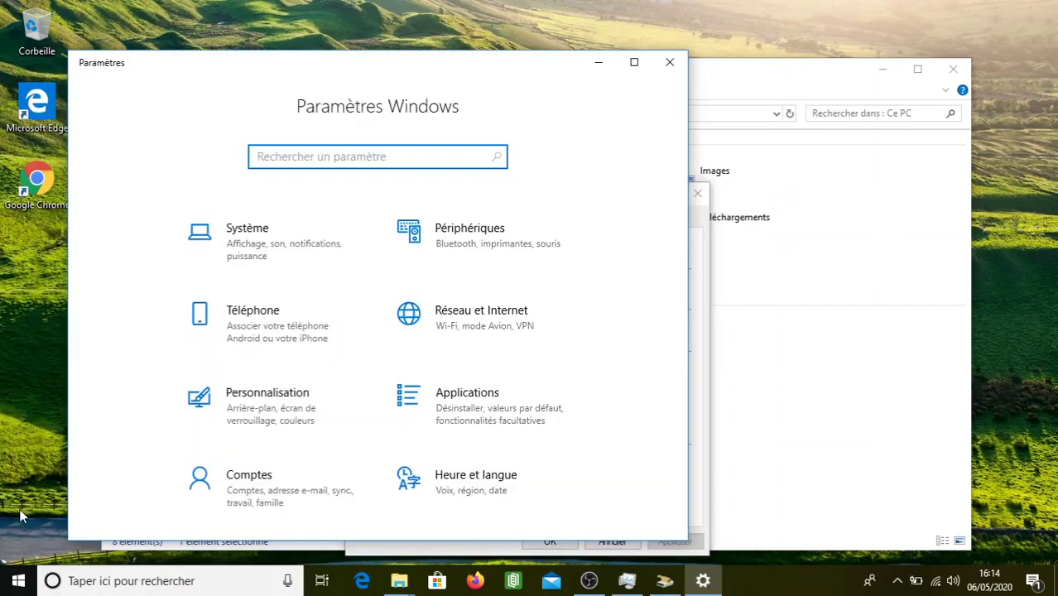
left_click(463, 408)
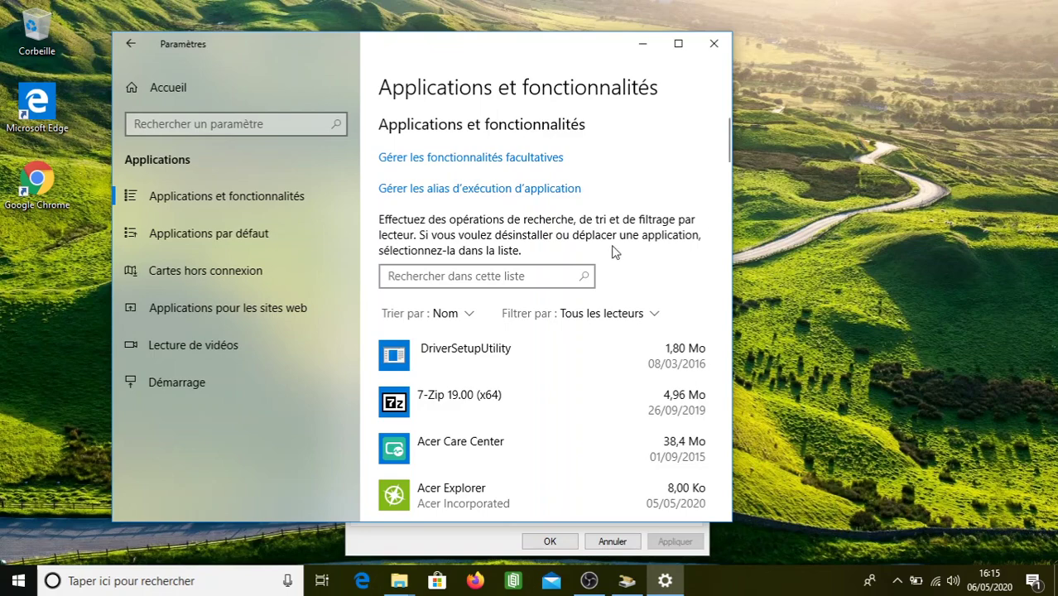
scroll(638, 425, "down", 4)
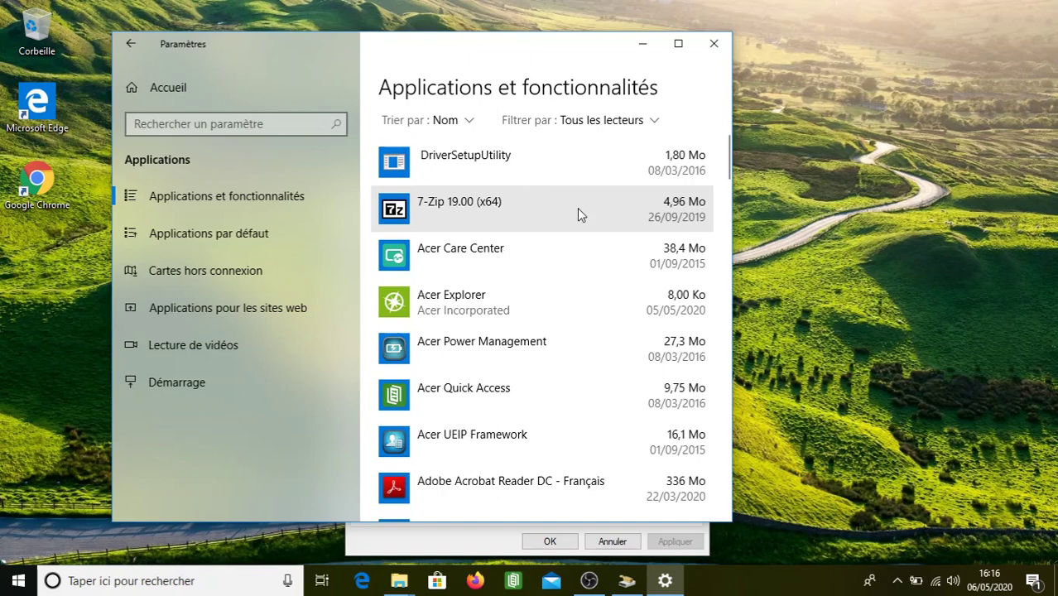
left_click(579, 212)
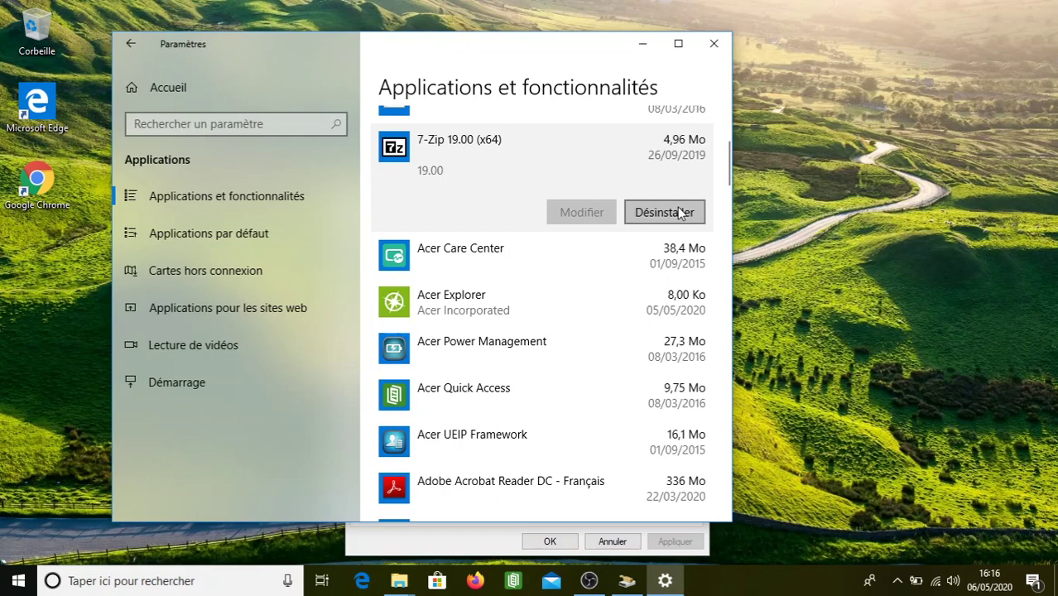
left_click(714, 44)
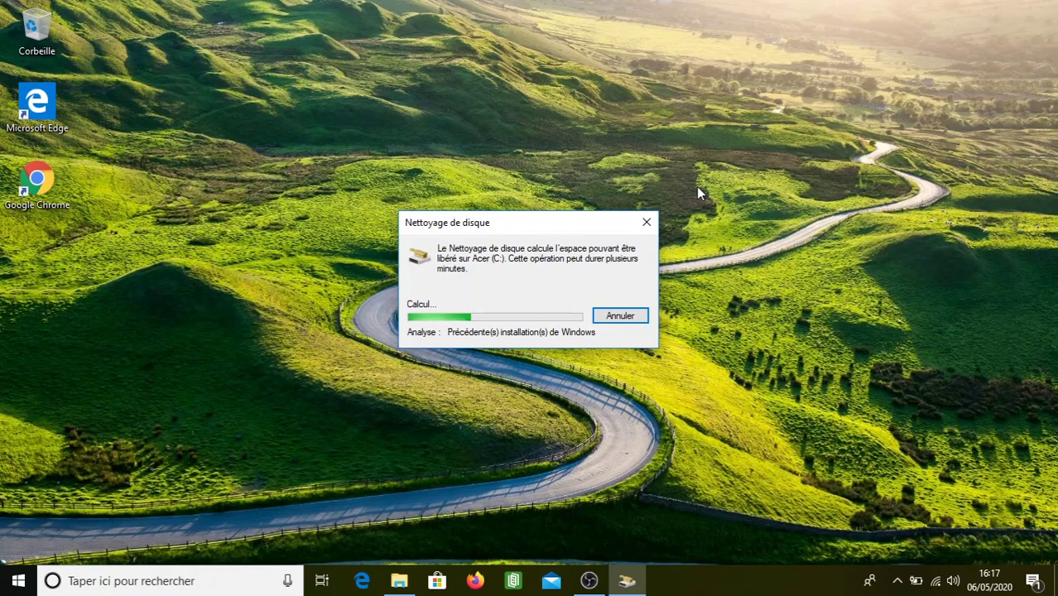
- Search Windows for "parametre", open the advanced system settings and bring up the performance options
left_click(99, 584)
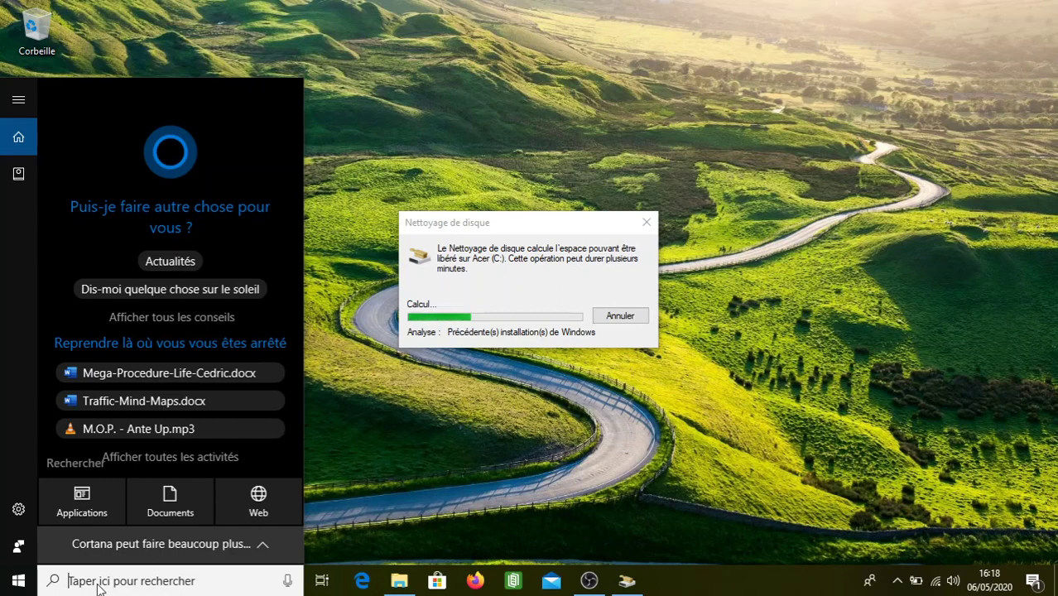
type("p")
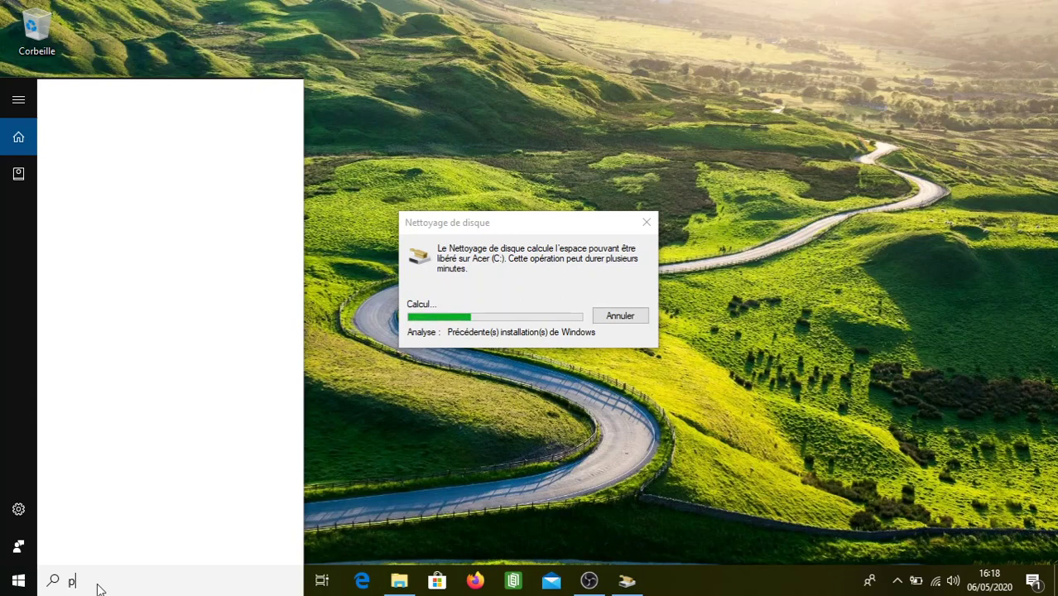
type("arametre")
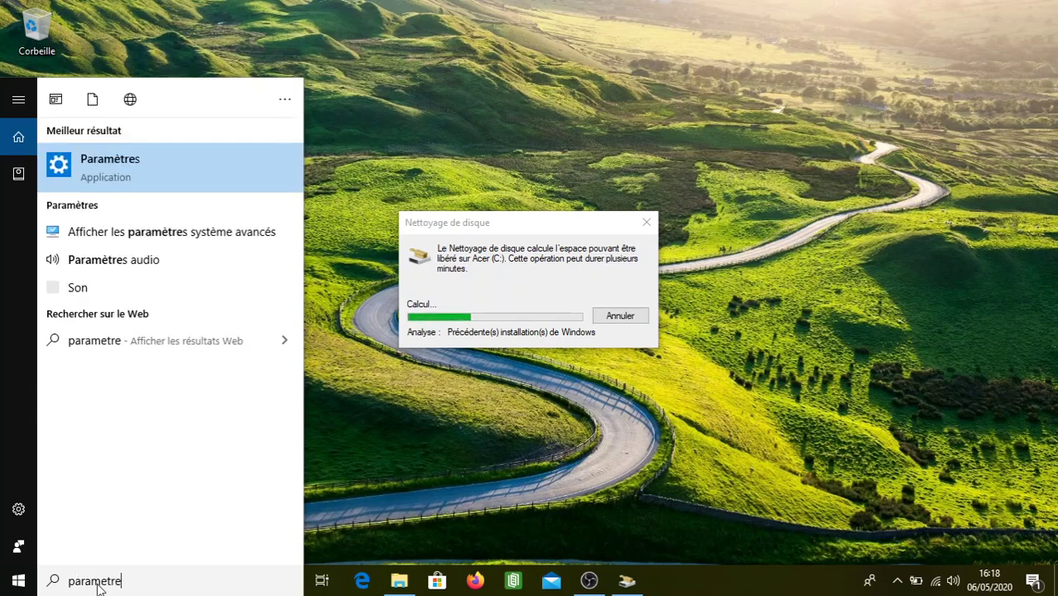
left_click(153, 241)
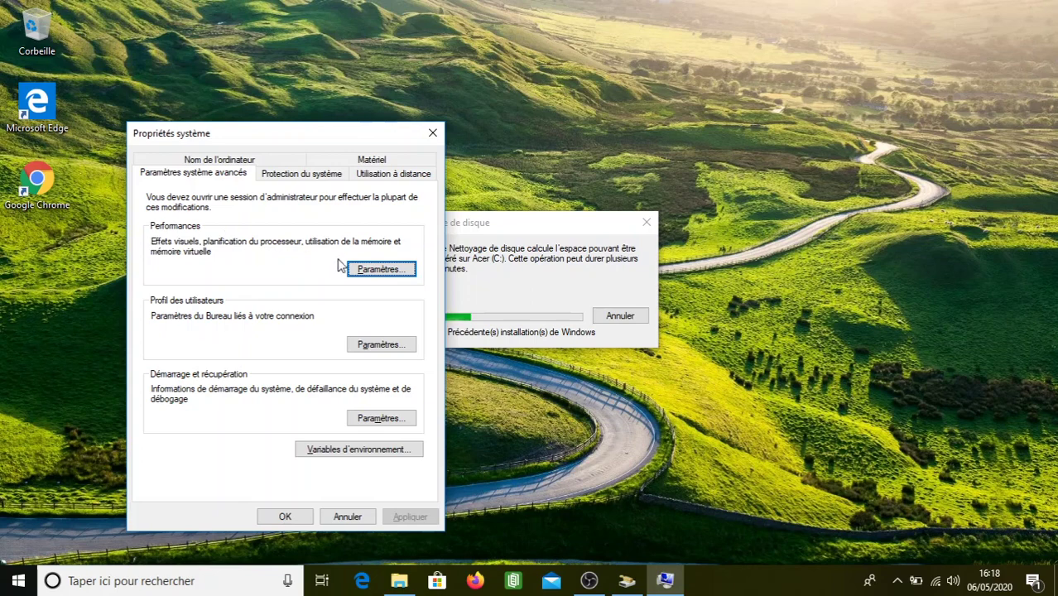
left_click(377, 272)
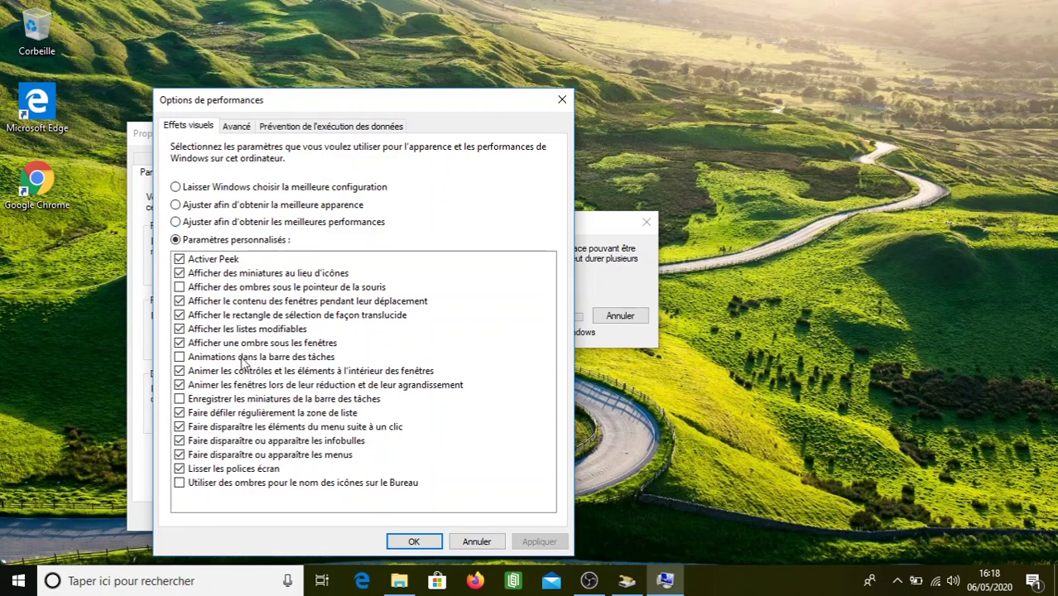
- Turn off the visual effect "Afficher une ombre sous les fenêtres", apply it and close the performance and system properties
left_click(210, 346)
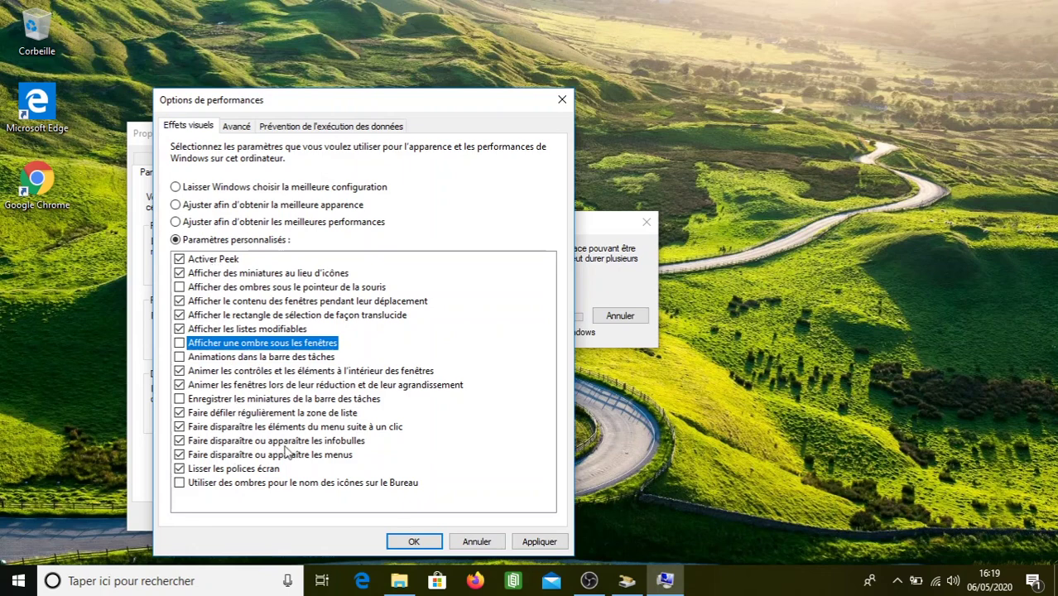
left_click(531, 542)
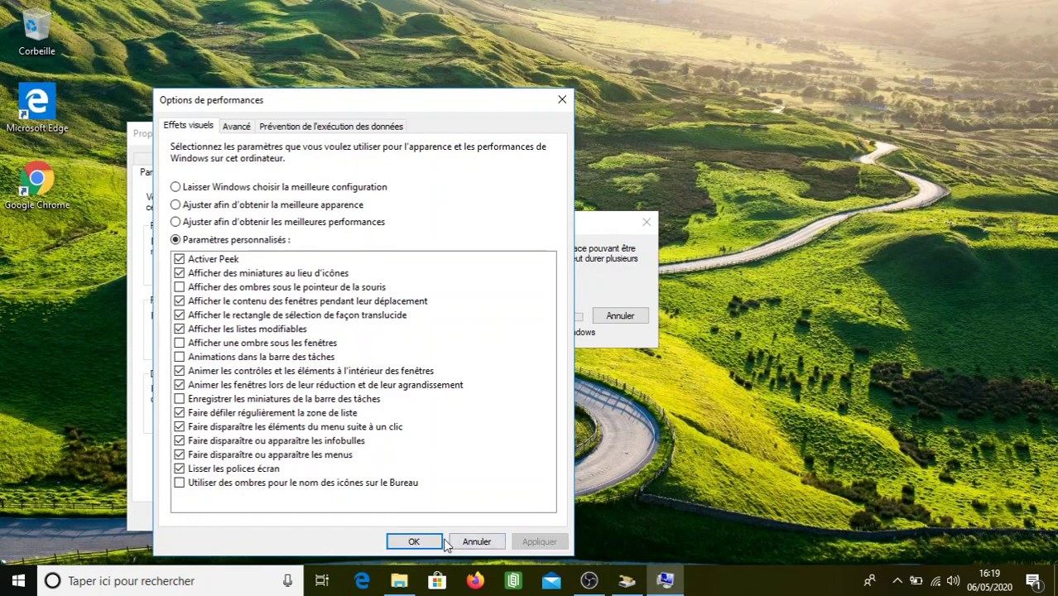
left_click(417, 540)
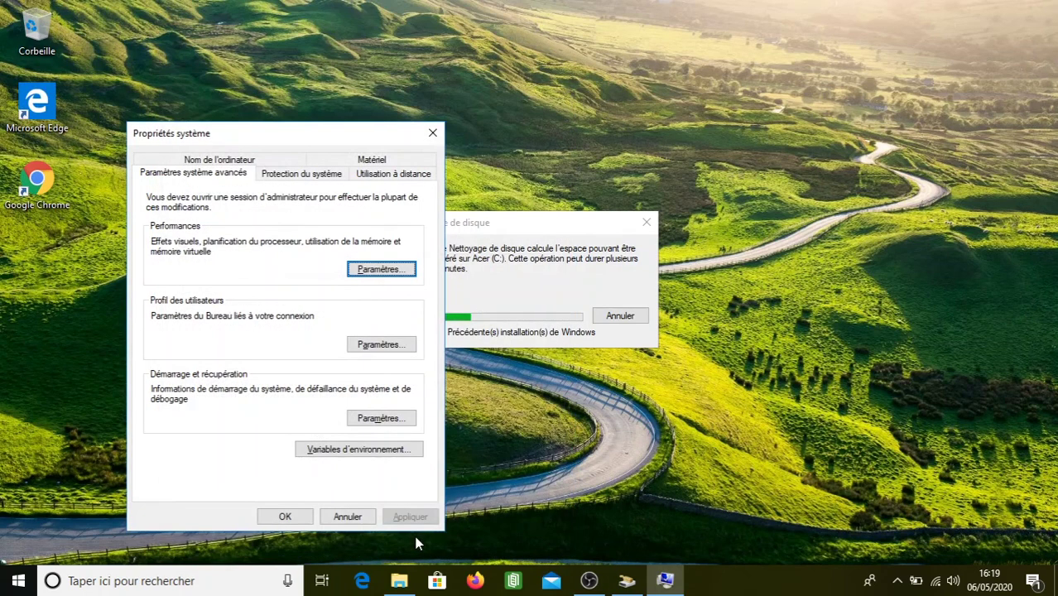
left_click(285, 516)
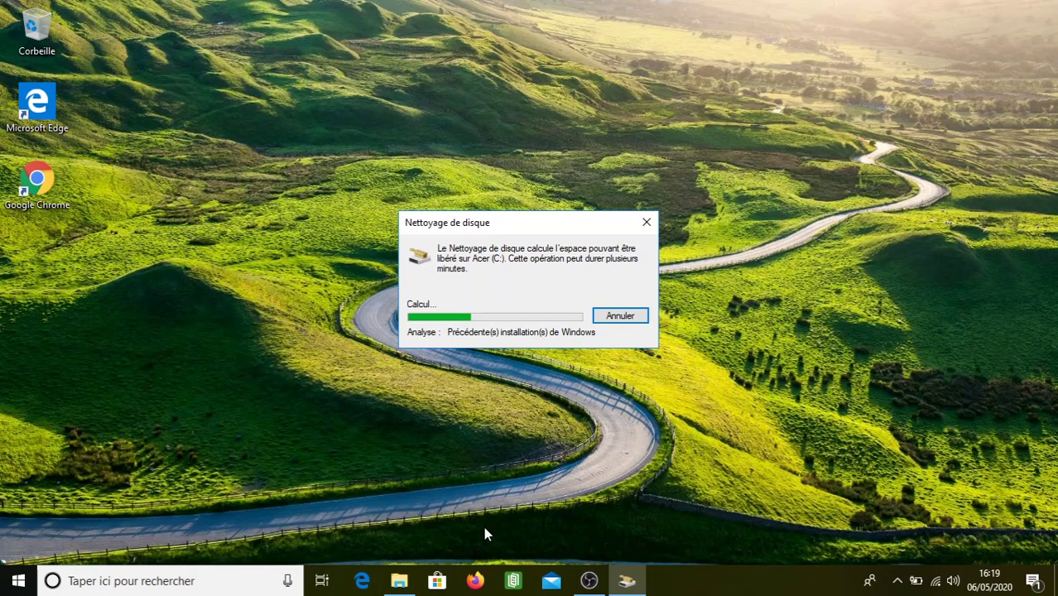
- Open the drive optimization and defragmentation window from the properties of the Acer (C:) drive in File Explorer
left_click(399, 583)
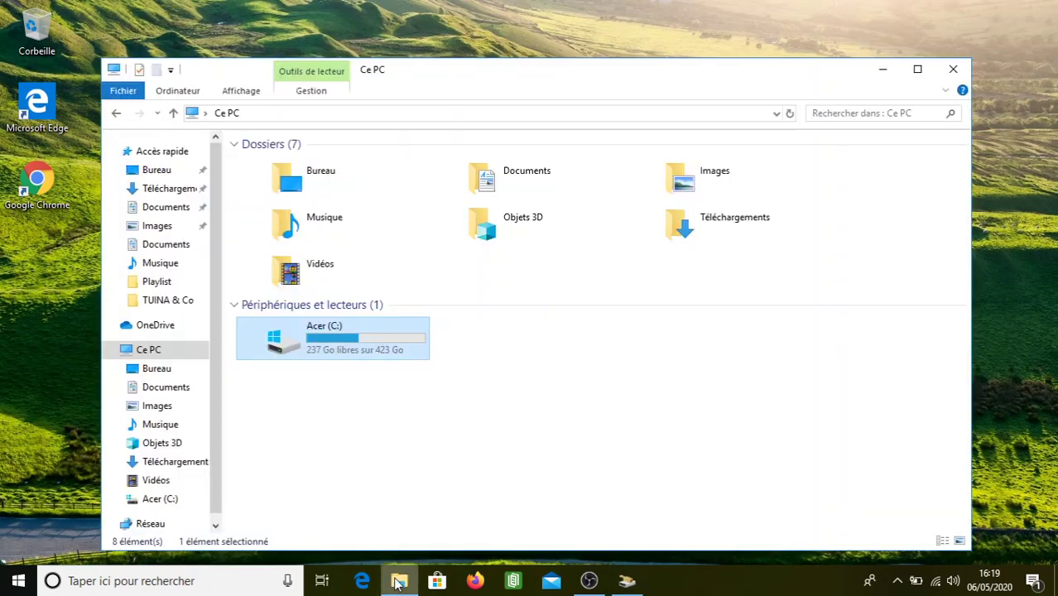
right_click(344, 349)
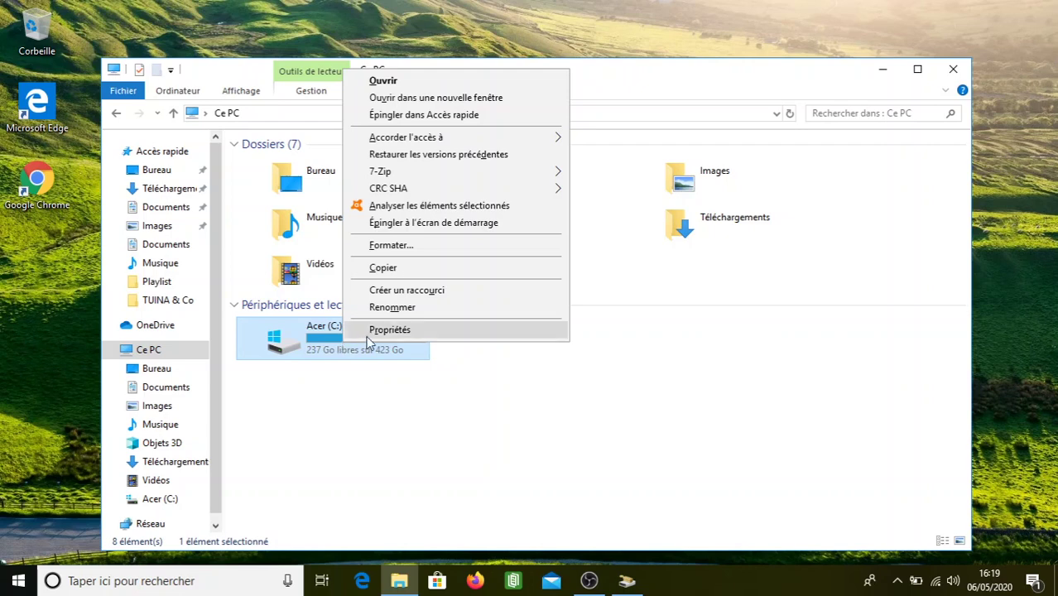
left_click(368, 332)
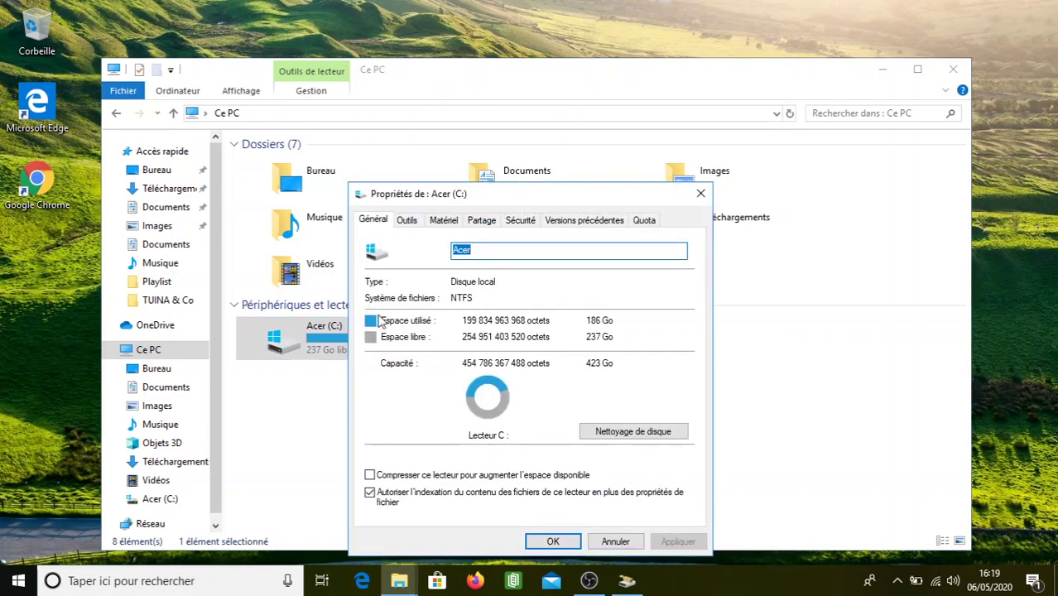
left_click(407, 221)
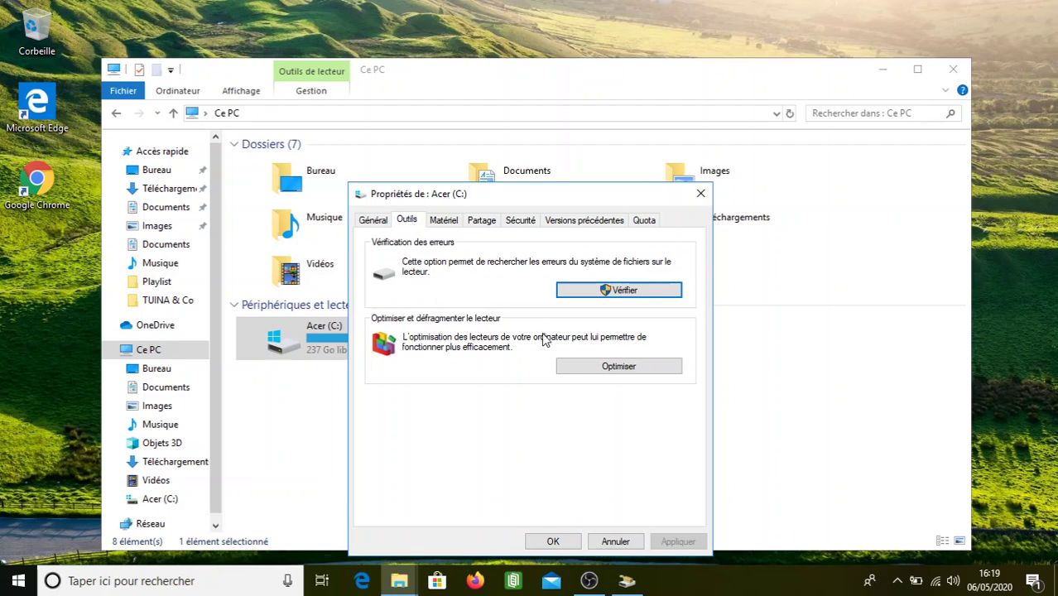
left_click(611, 371)
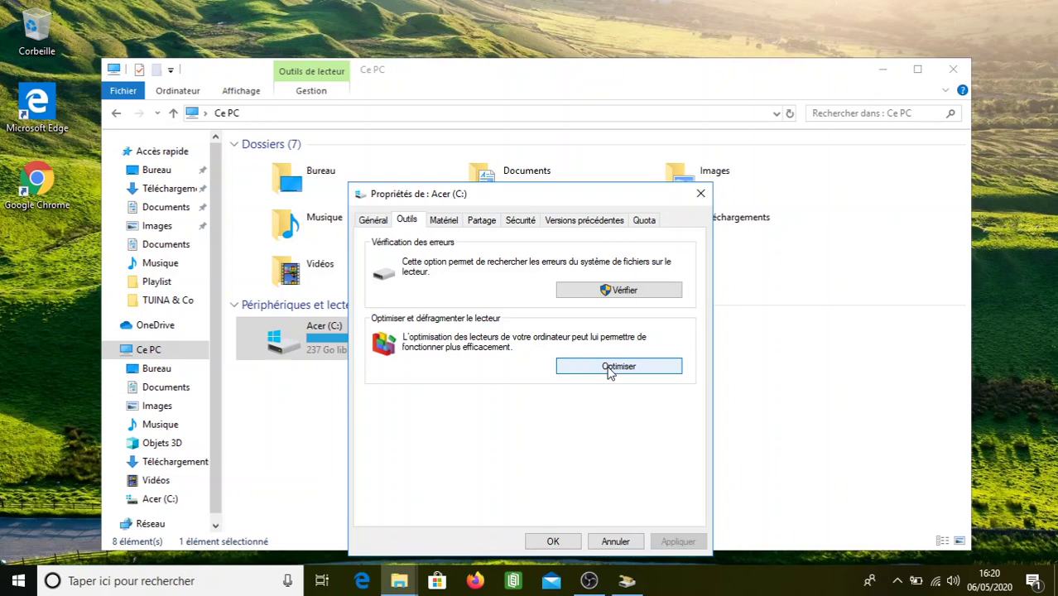
left_click(622, 371)
left_click(627, 371)
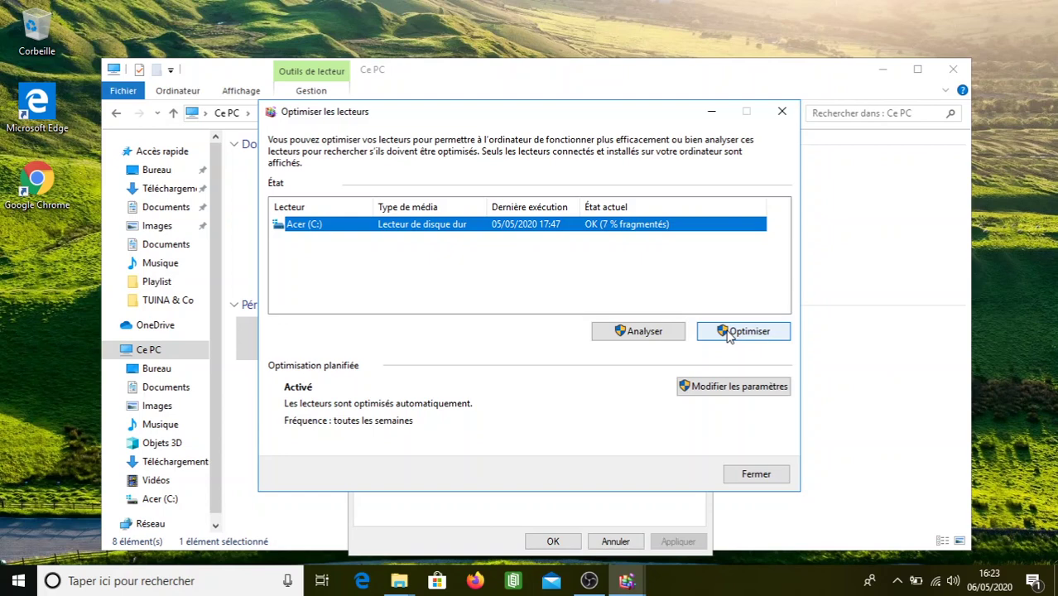
- Close the Acer (C:) properties and clear the drive optimization and File Explorer windows from the desktop
left_click(711, 113)
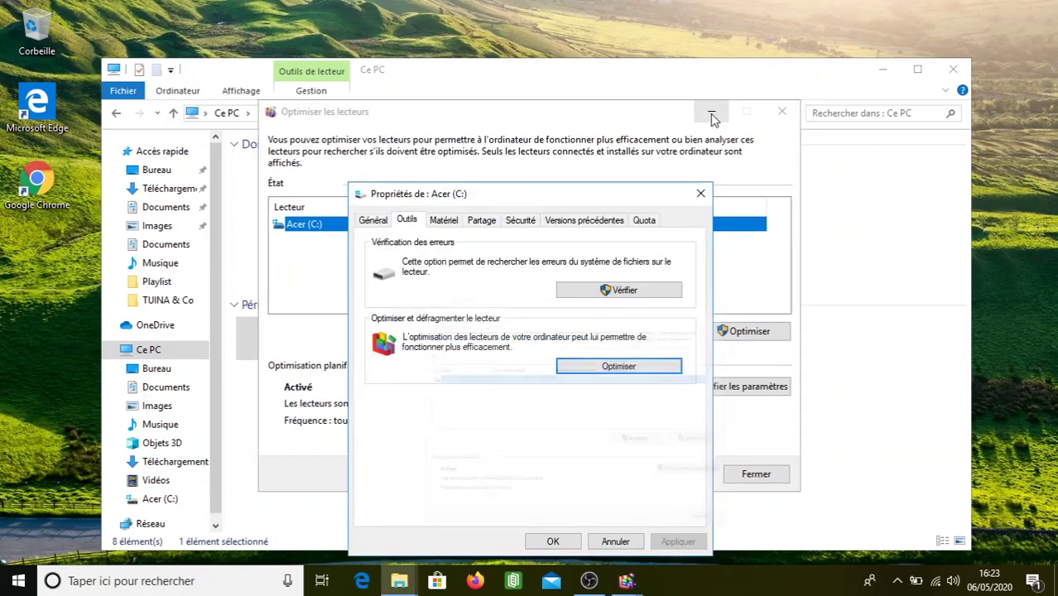
left_click(701, 193)
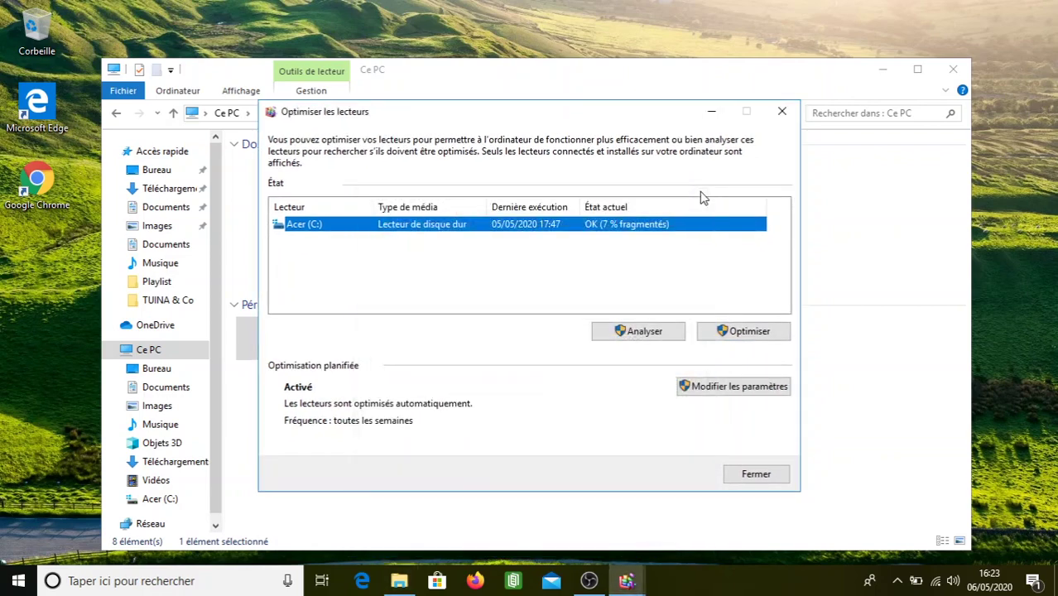
left_click(771, 116)
left_click(880, 71)
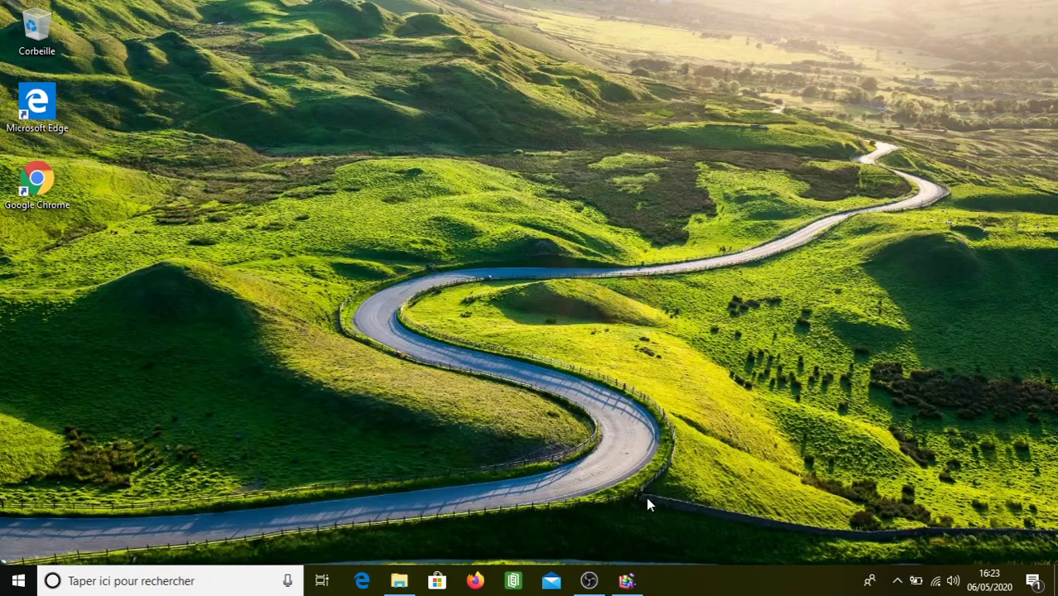